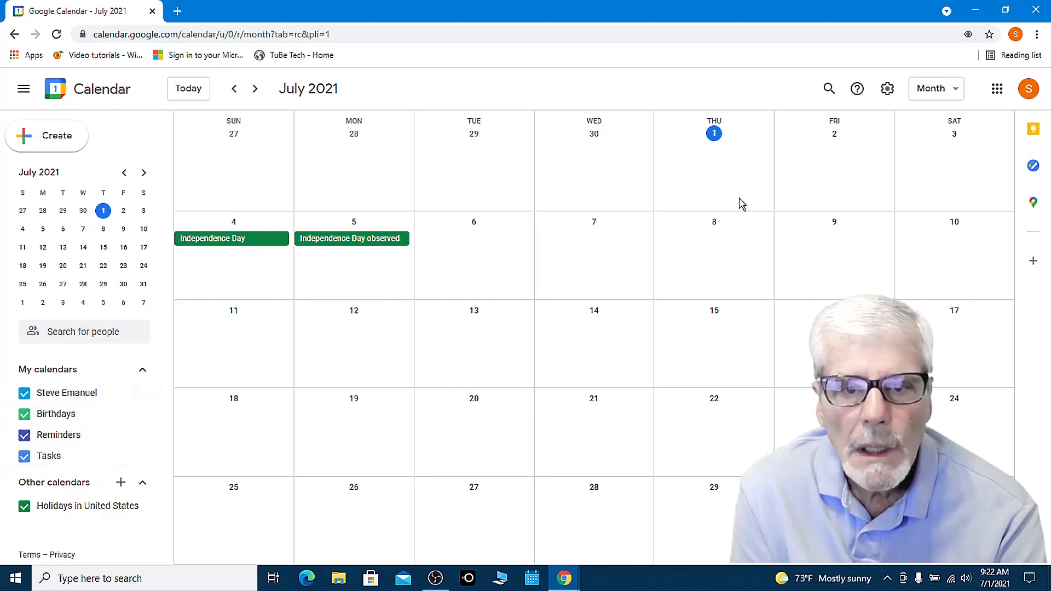
# Step: Create and save an event titled "Test Event" on Friday, July 2, starting at 10:00am, and dismiss the notification permission offer
pyautogui.click(831, 182)
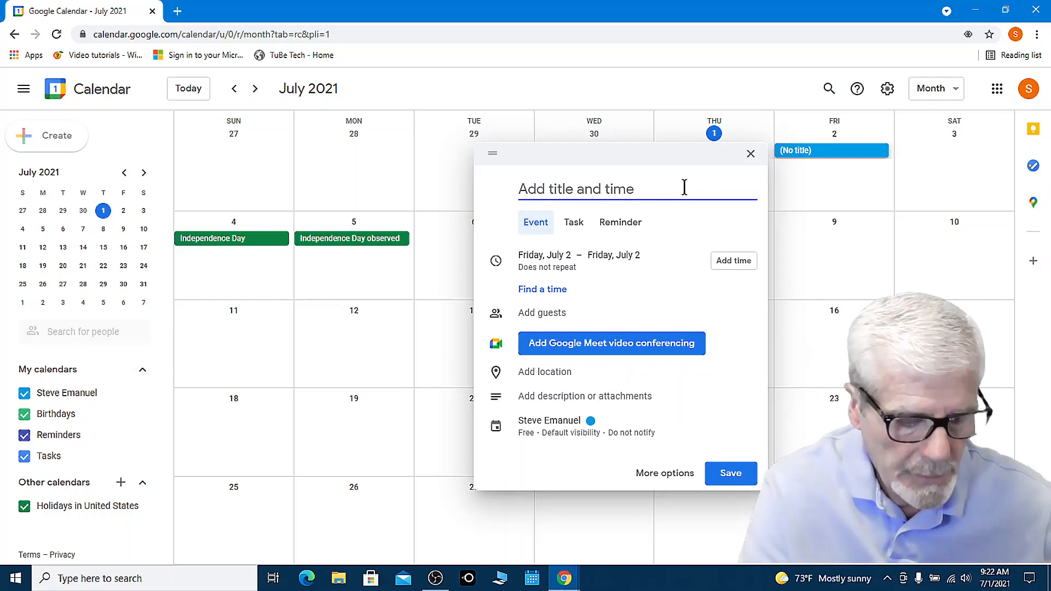
pyautogui.write('Test Event')
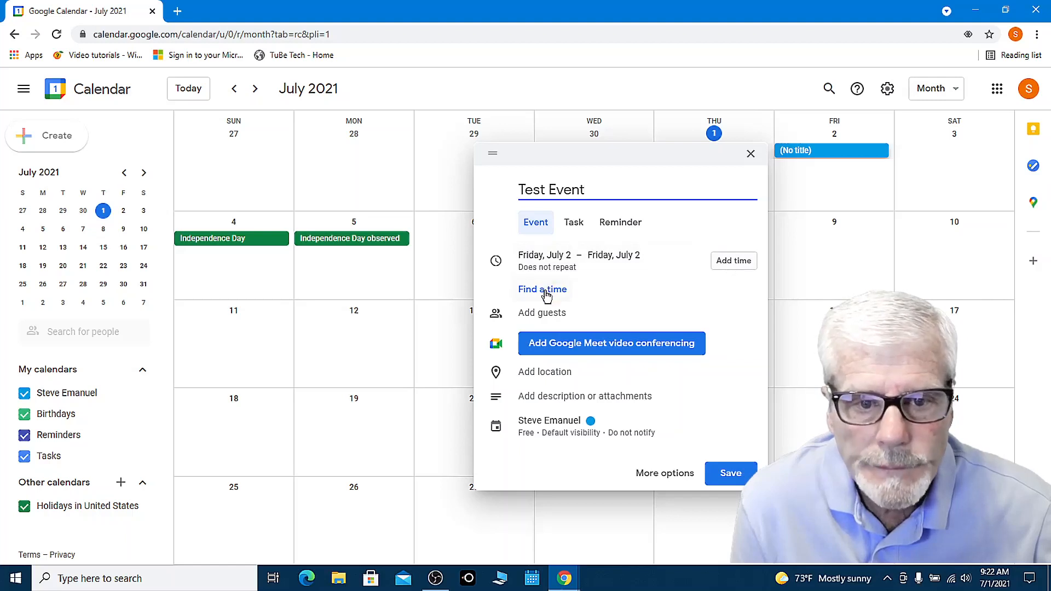
pyautogui.click(726, 261)
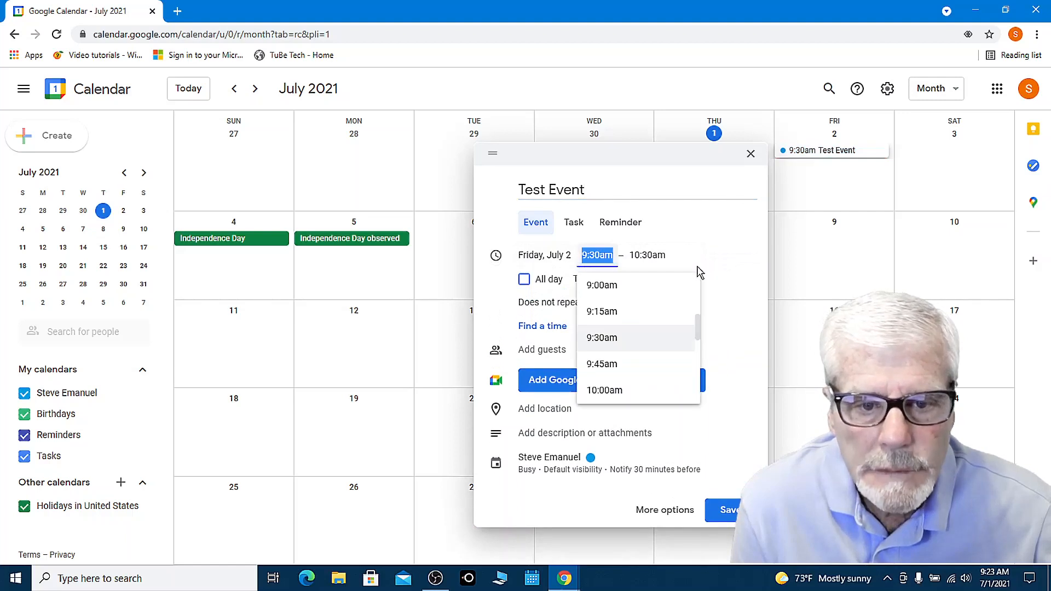
pyautogui.scroll(-2, 634, 375)
pyautogui.scroll(3, 634, 375)
pyautogui.scroll(-2, 634, 375)
pyautogui.scroll(3, 619, 377)
pyautogui.scroll(-3, 605, 377)
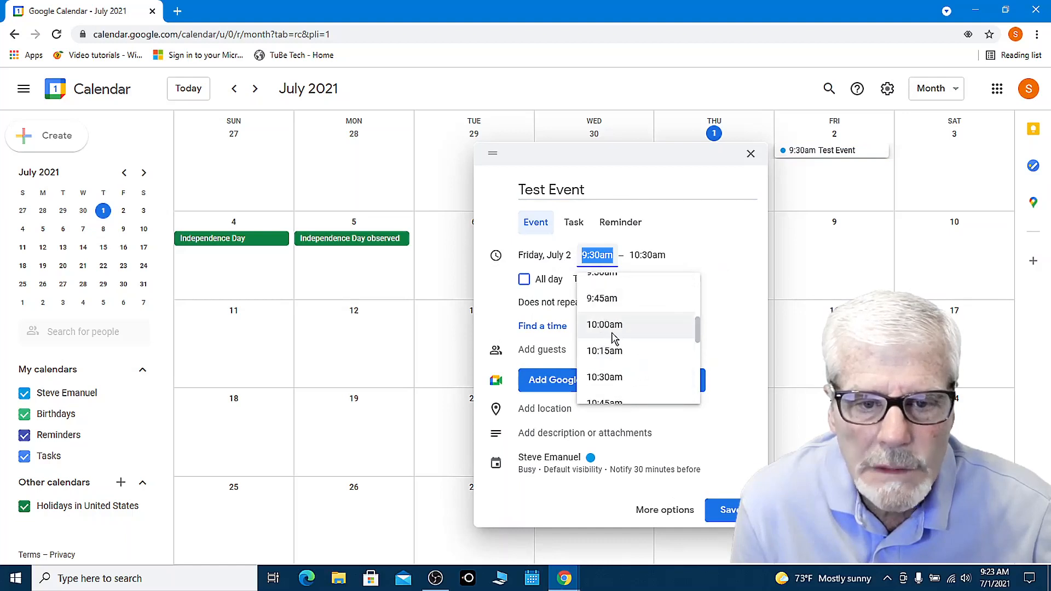
pyautogui.click(642, 334)
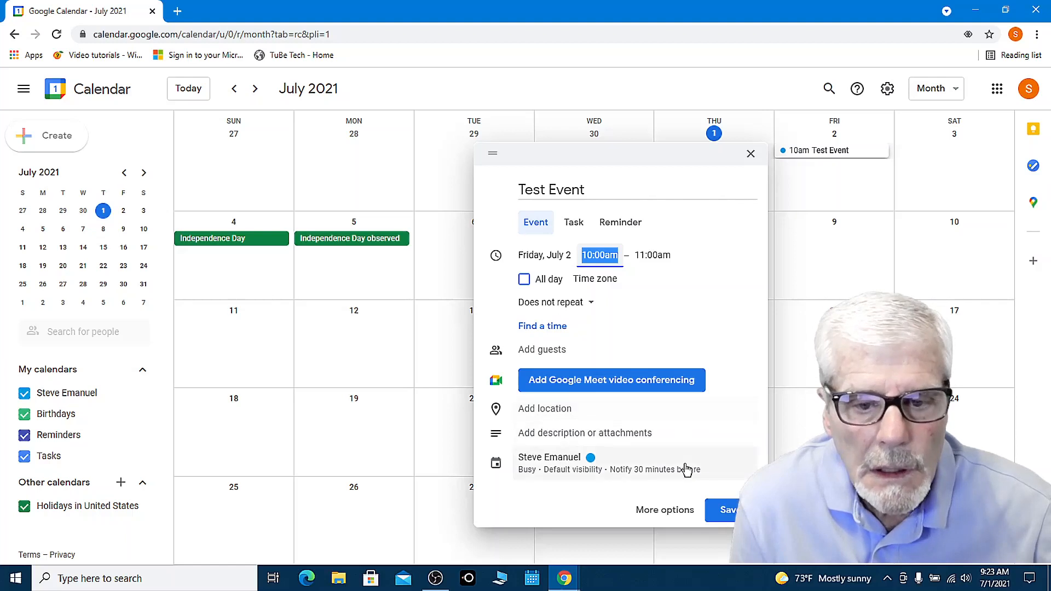
pyautogui.click(719, 515)
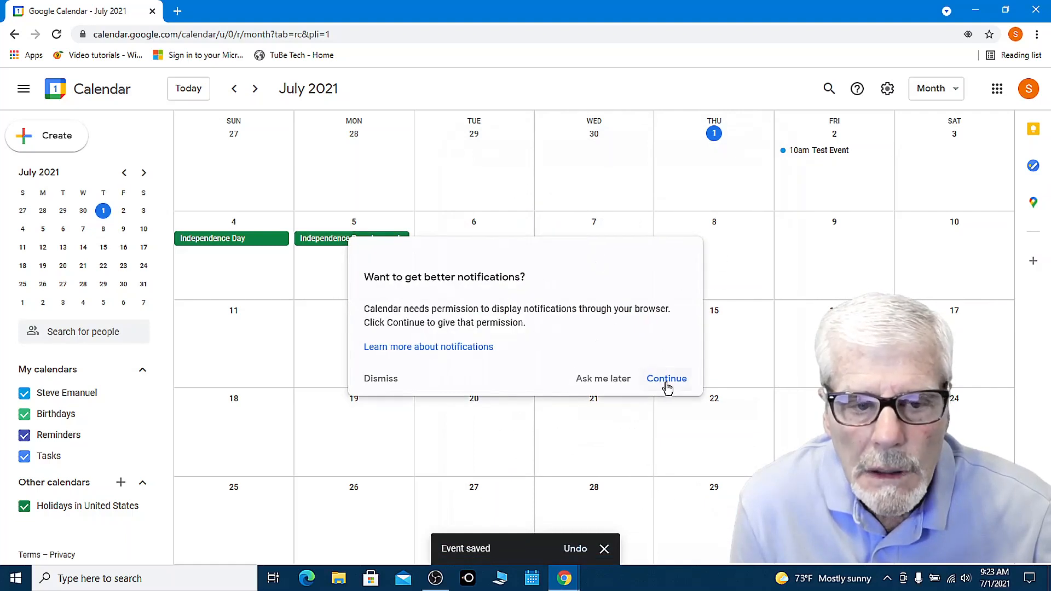
pyautogui.click(379, 381)
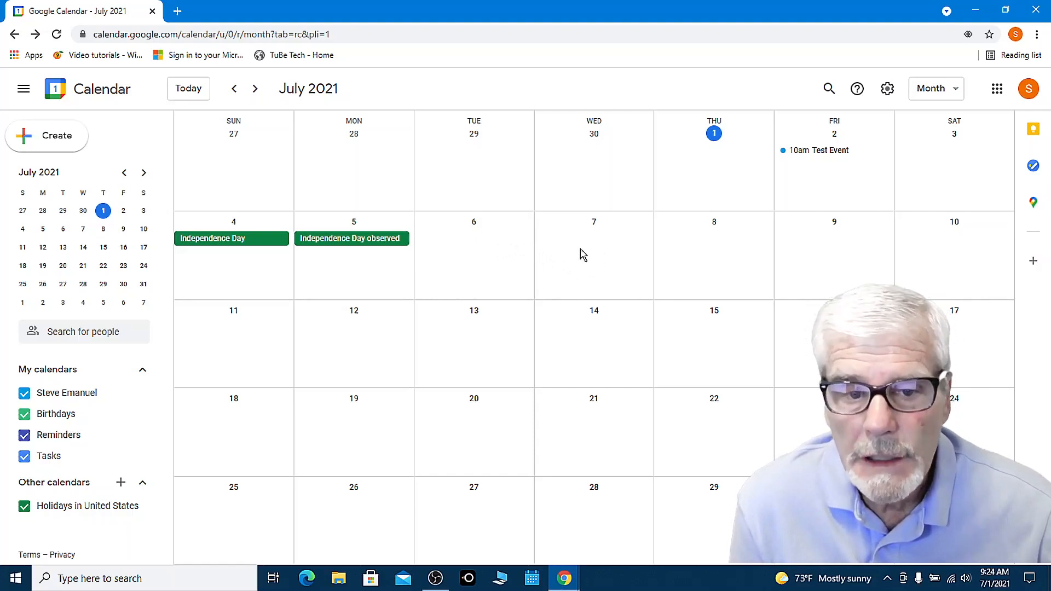
# Step: Start a new entry on Wednesday, July 7, titled with the person's name and "Birthday", and make it a reminder
pyautogui.click(578, 253)
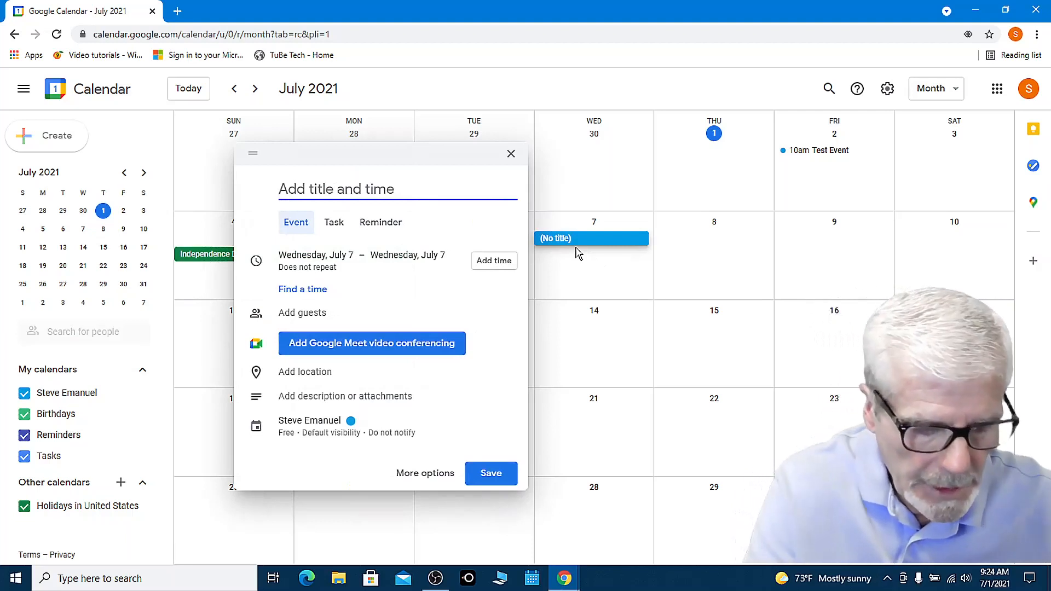
pyautogui.write('John')
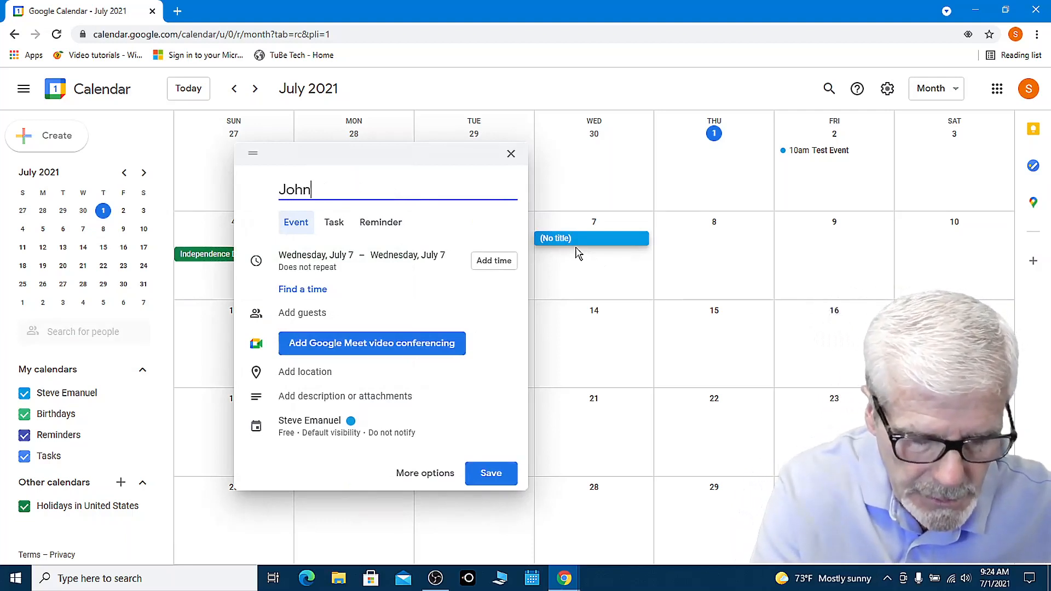
pyautogui.write("'s B")
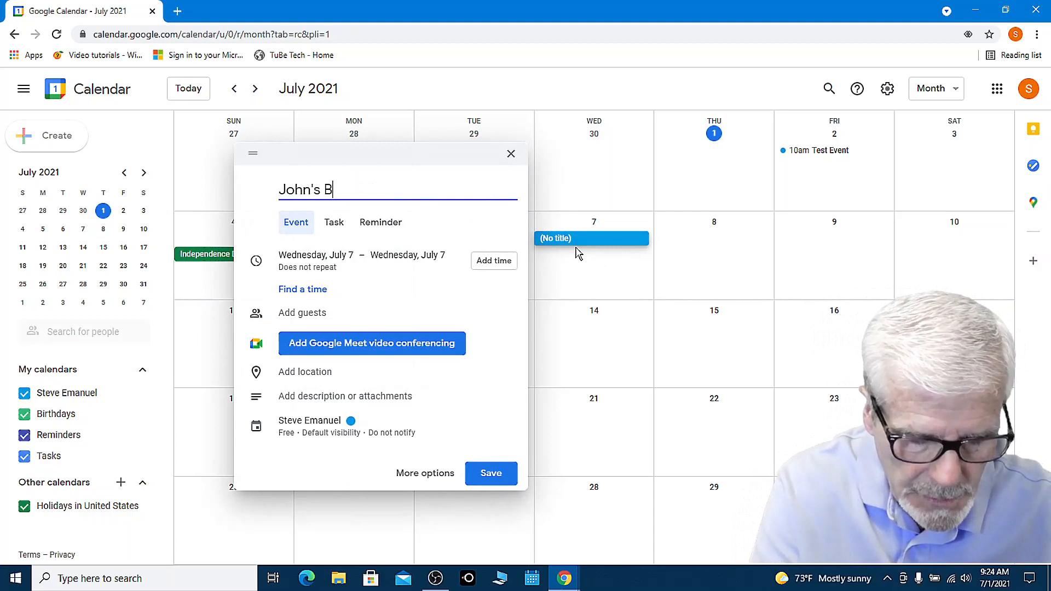
pyautogui.write('irthday')
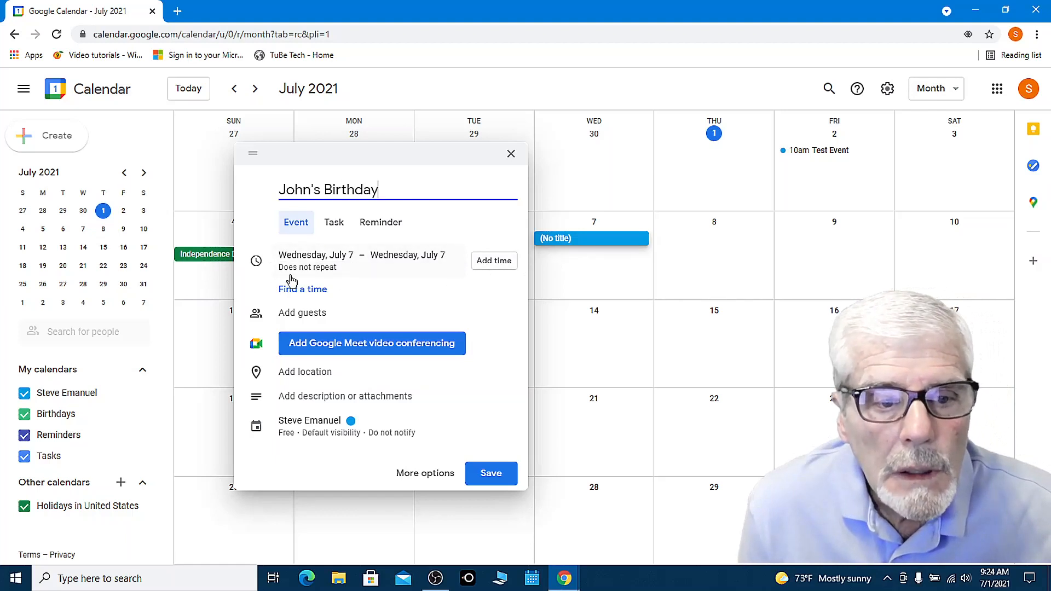
pyautogui.click(382, 229)
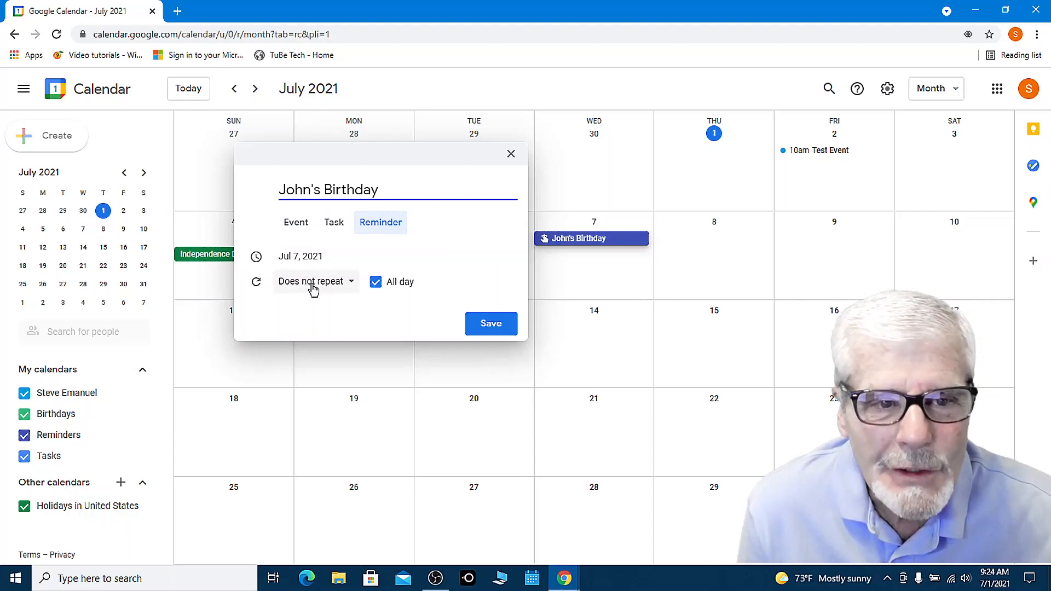
# Step: Set the birthday reminder to repeat annually on July 7 and save it
pyautogui.click(353, 283)
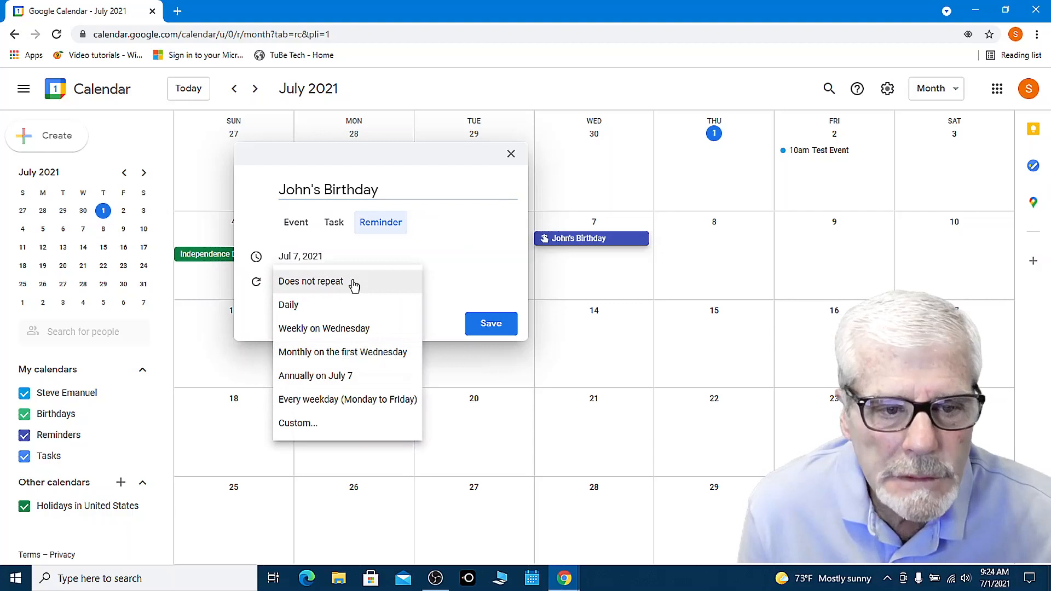
pyautogui.click(320, 378)
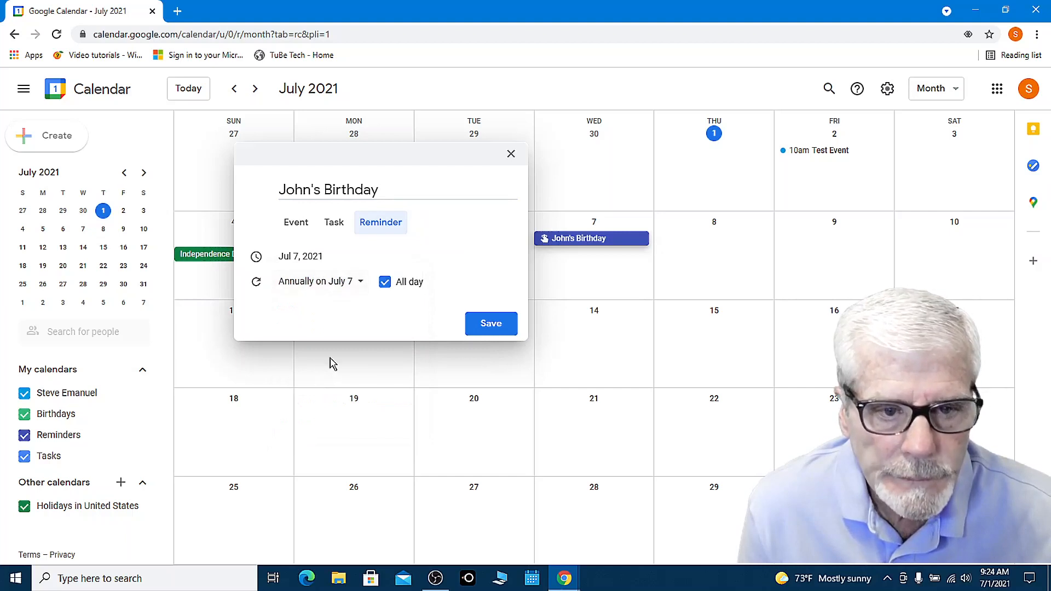
pyautogui.click(491, 327)
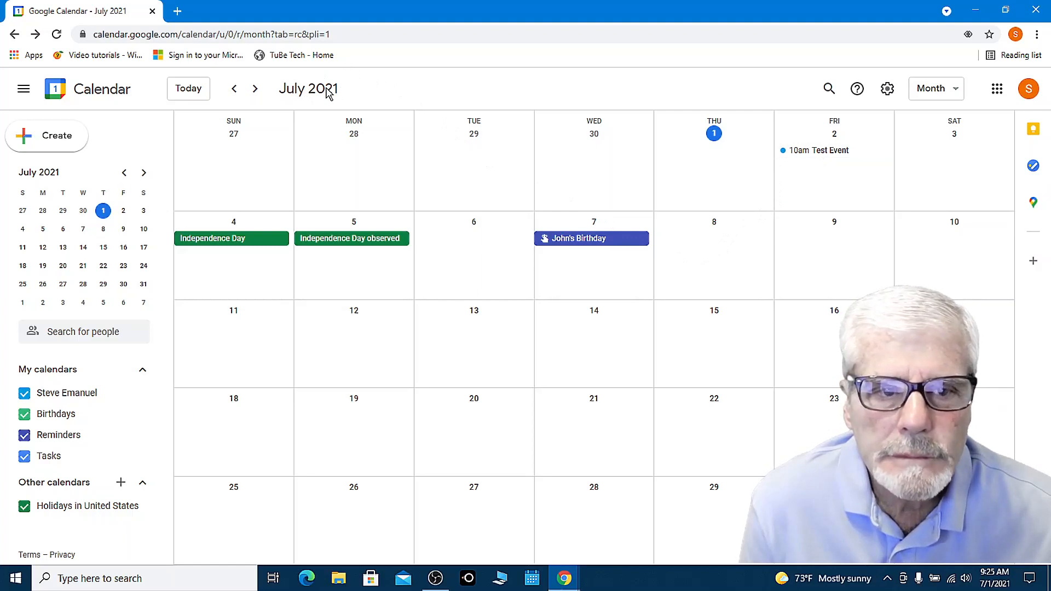
# Step: Go forward month by month to July 2022 and check the details of the birthday reminder on July 7
pyautogui.click(255, 91)
pyautogui.click(255, 90)
pyautogui.click(256, 91)
pyautogui.click(255, 90)
pyautogui.click(255, 91)
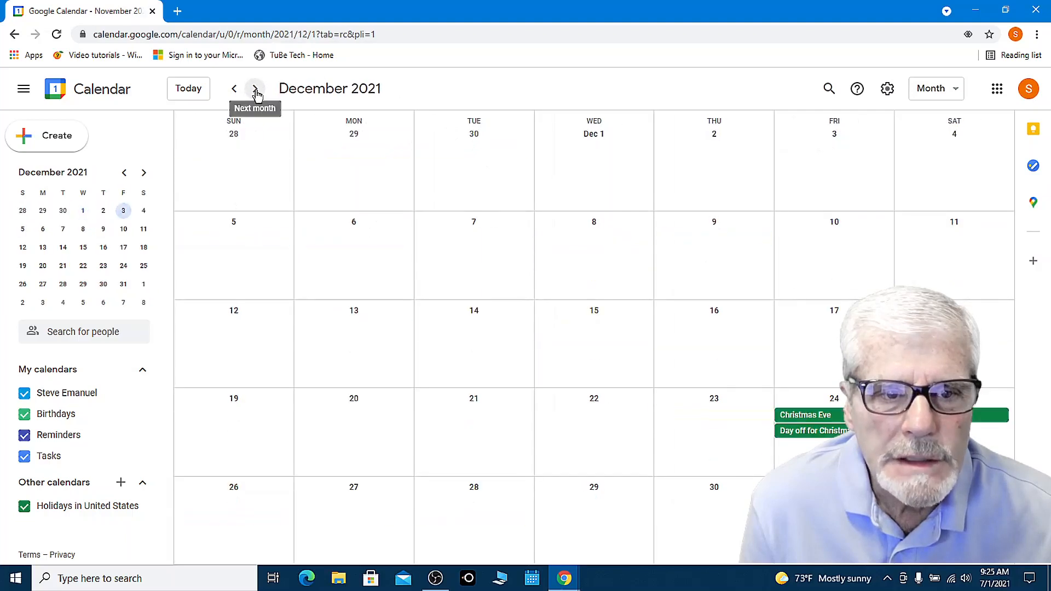
pyautogui.click(256, 91)
pyautogui.click(256, 90)
pyautogui.click(255, 91)
pyautogui.click(256, 91)
pyautogui.click(255, 91)
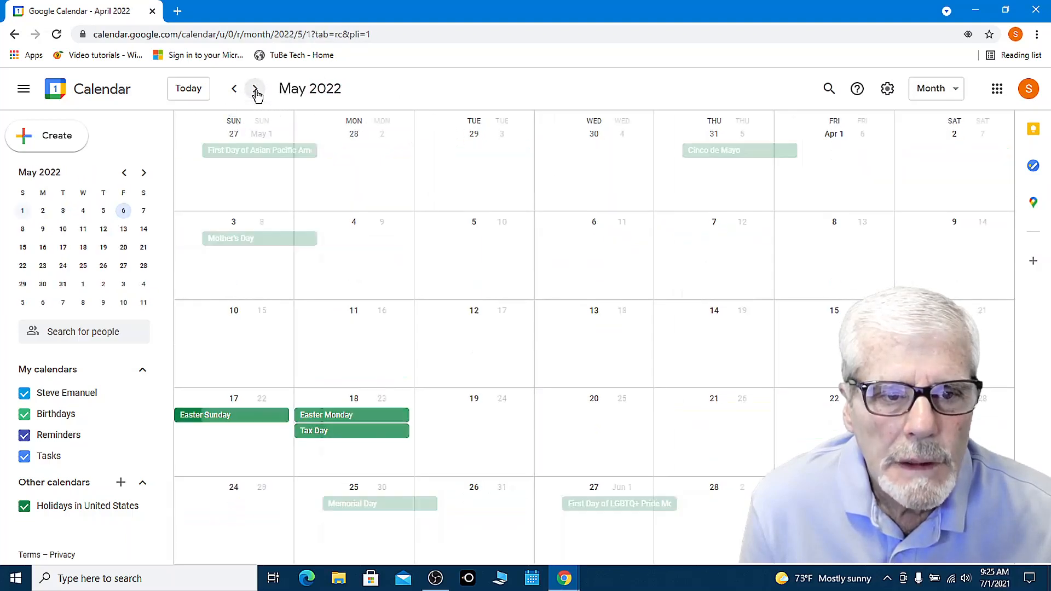
pyautogui.click(256, 91)
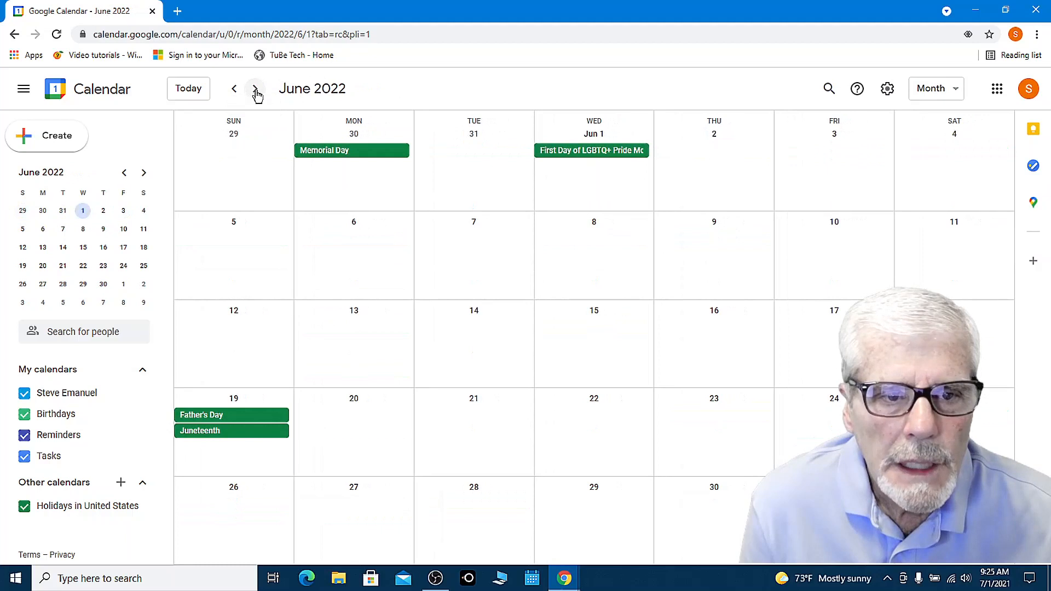
pyautogui.click(256, 91)
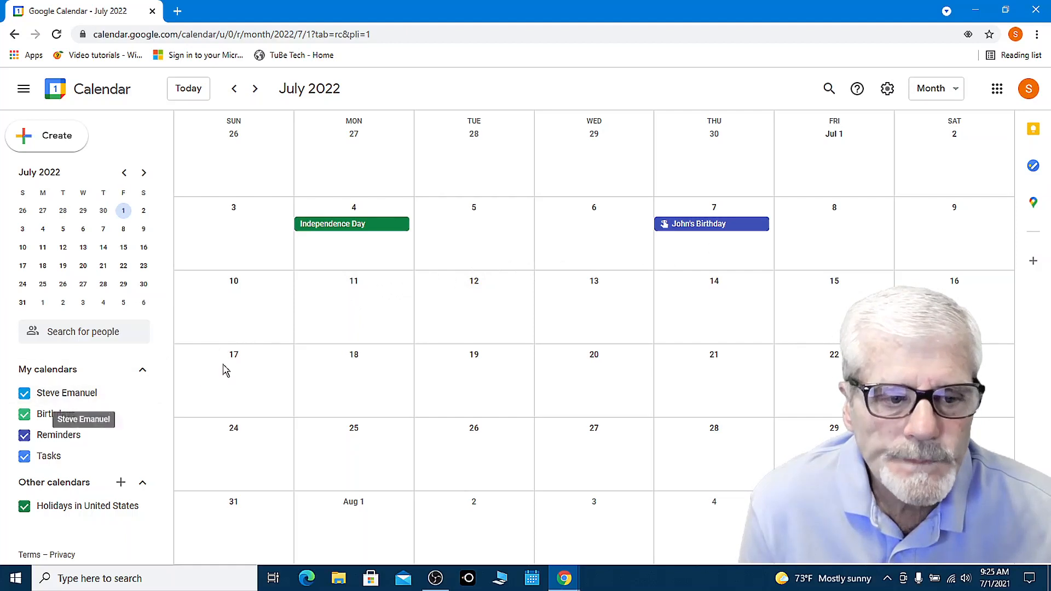
pyautogui.click(724, 231)
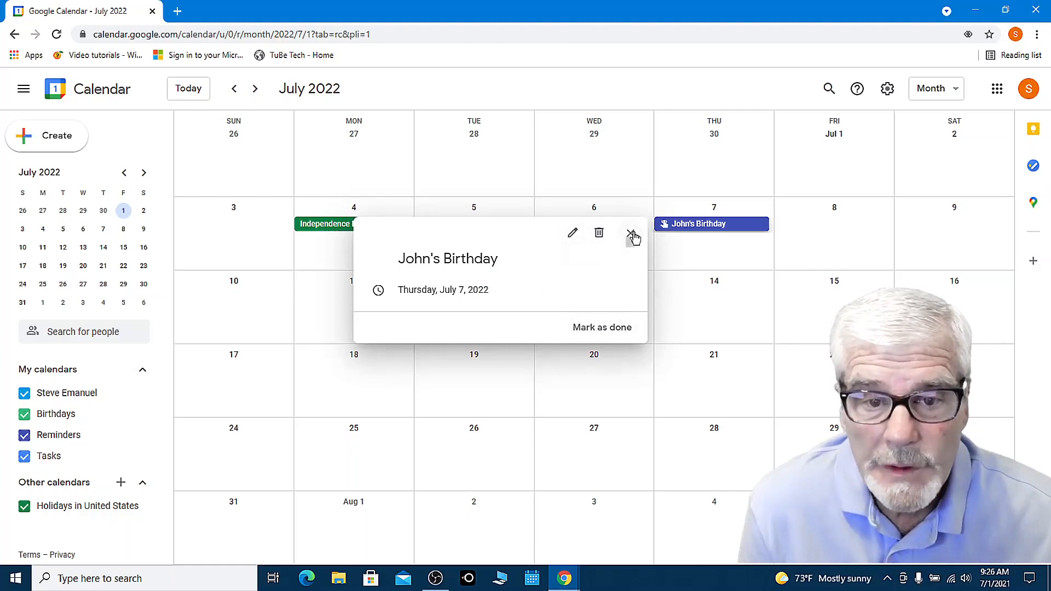
pyautogui.click(599, 233)
# Step: Return the calendar month by month to July 2021
pyautogui.click(235, 89)
pyautogui.click(235, 89)
pyautogui.click(235, 89)
pyautogui.click(235, 89)
pyautogui.click(235, 89)
pyautogui.click(234, 89)
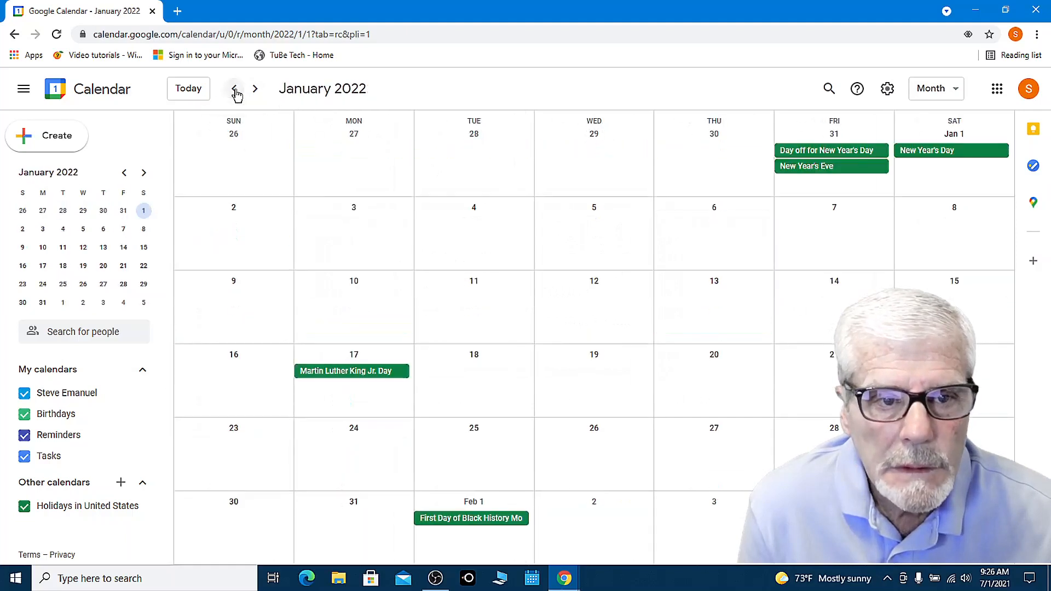
pyautogui.click(235, 89)
pyautogui.click(235, 89)
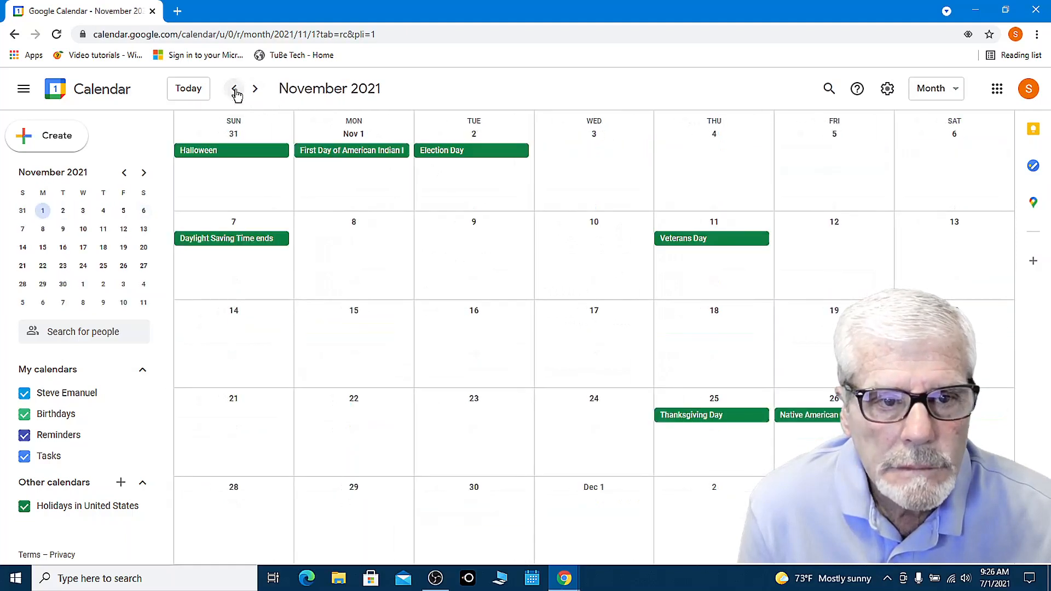
pyautogui.click(235, 89)
pyautogui.click(235, 89)
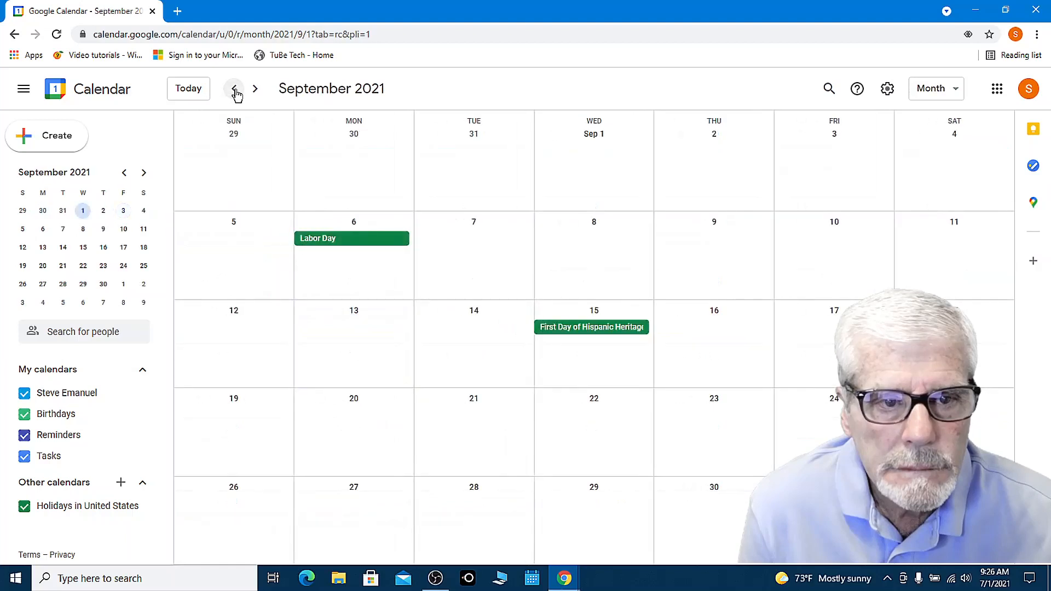
pyautogui.click(235, 89)
pyautogui.click(235, 89)
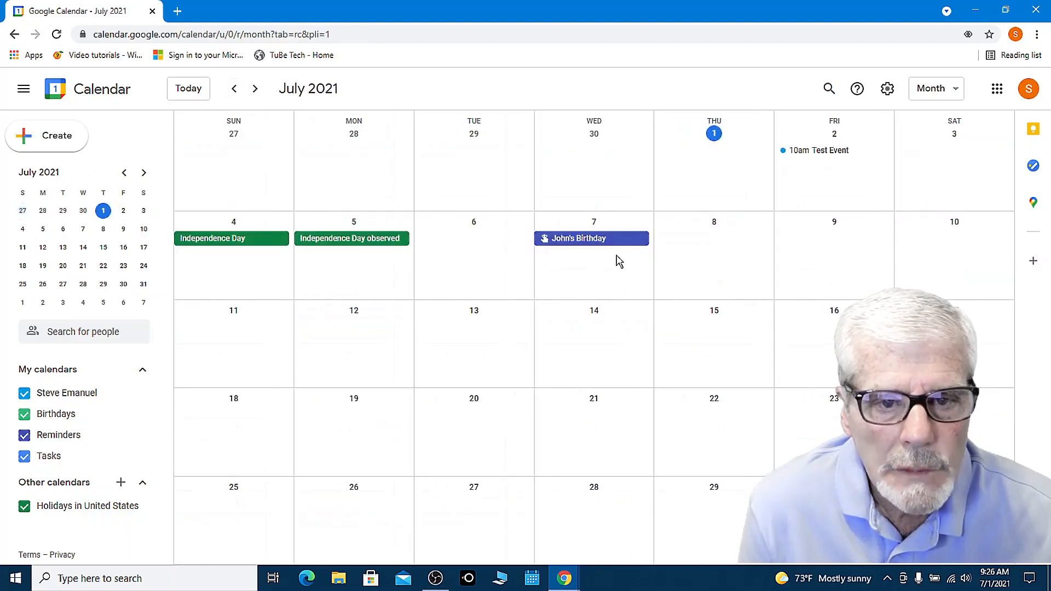
# Step: Open the July 7 birthday reminder for editing and save it for this and following reminders
pyautogui.click(624, 242)
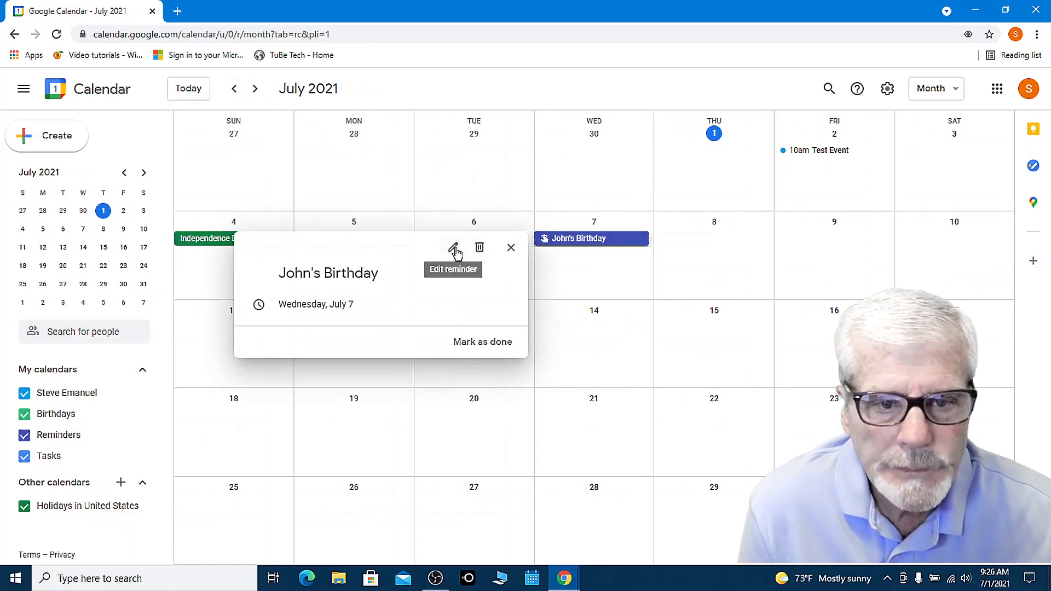
pyautogui.click(454, 249)
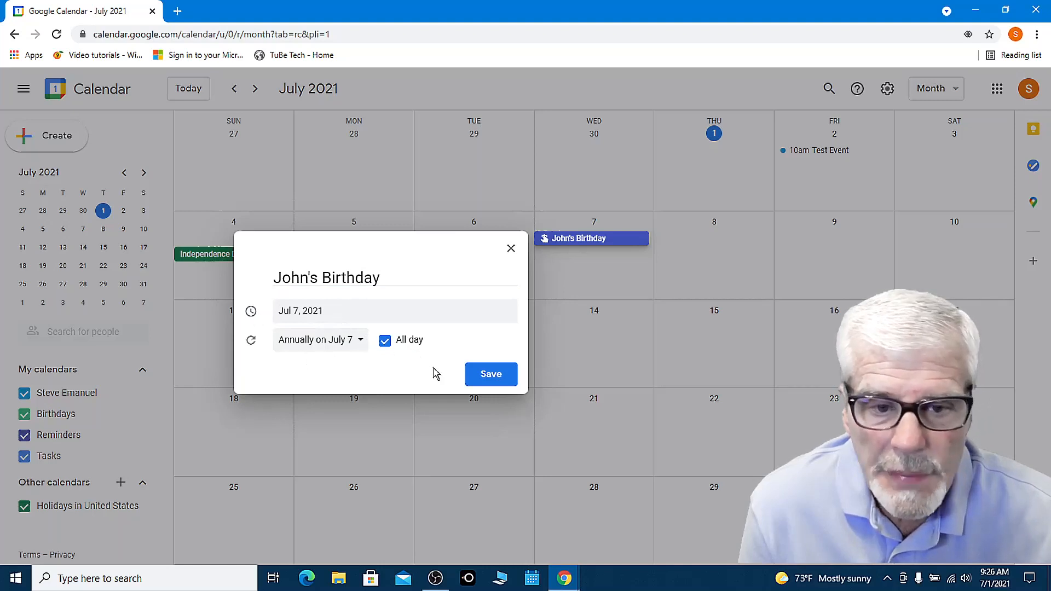
pyautogui.click(492, 376)
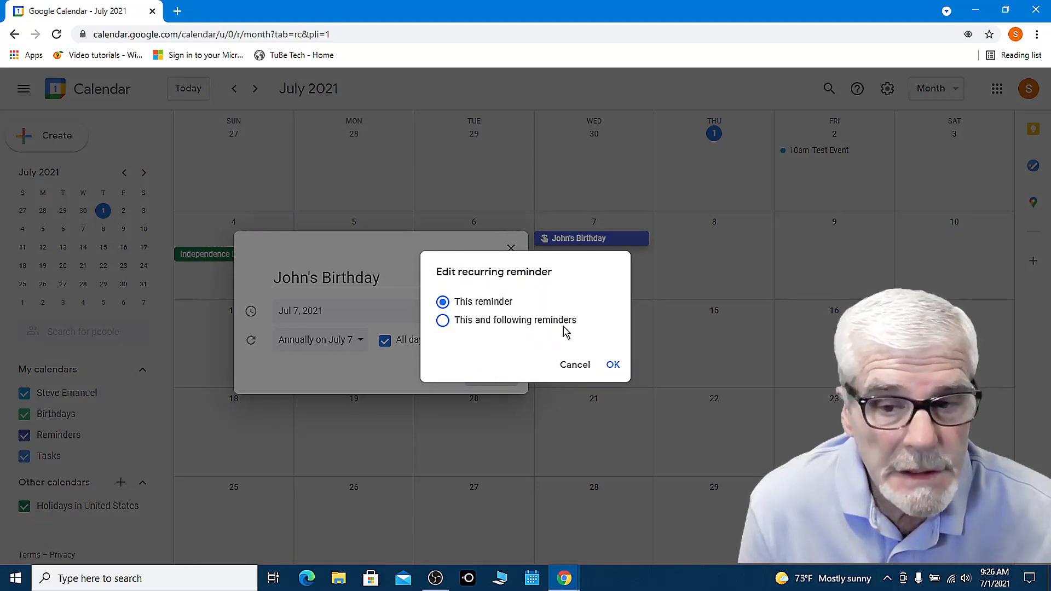
pyautogui.click(442, 321)
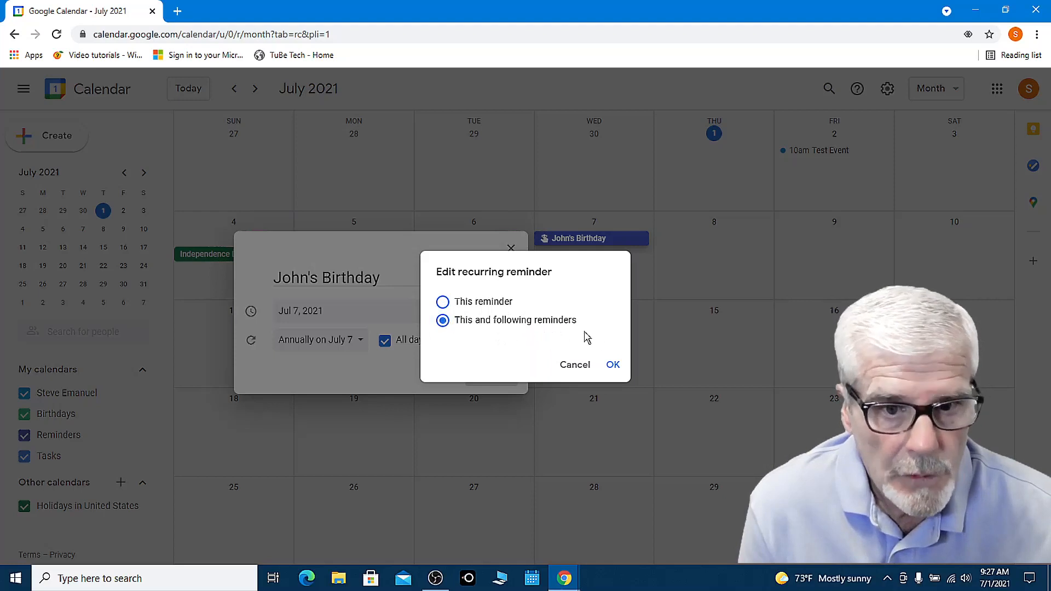
pyautogui.click(613, 367)
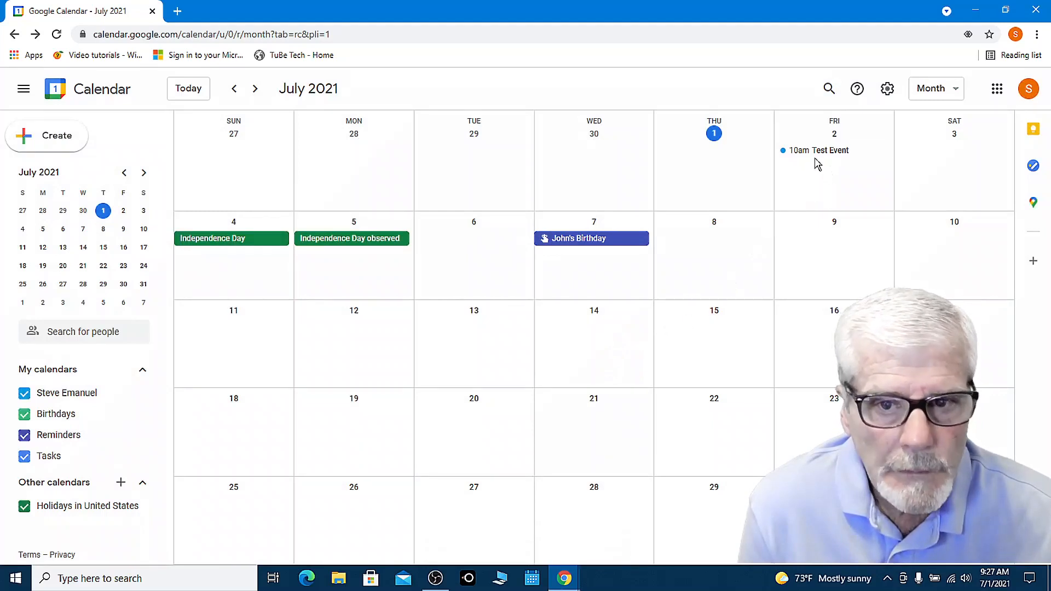
# Step: Move Test Event from July 2 to Thursday, July 8, and on to Wednesday, July 14
pyautogui.click(816, 156)
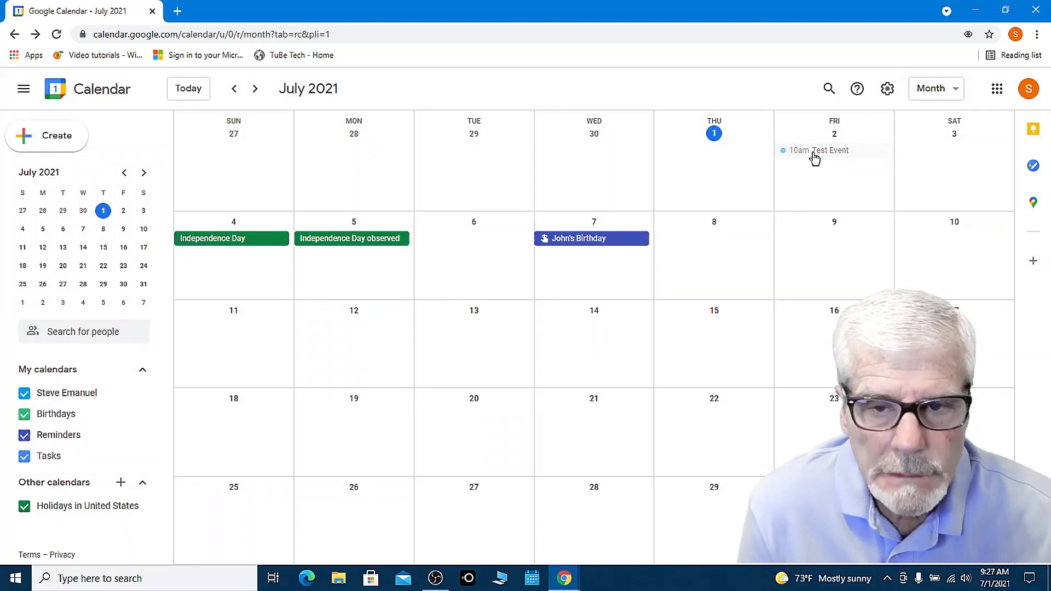
pyautogui.moveTo(815, 158); pyautogui.dragTo(735, 246)
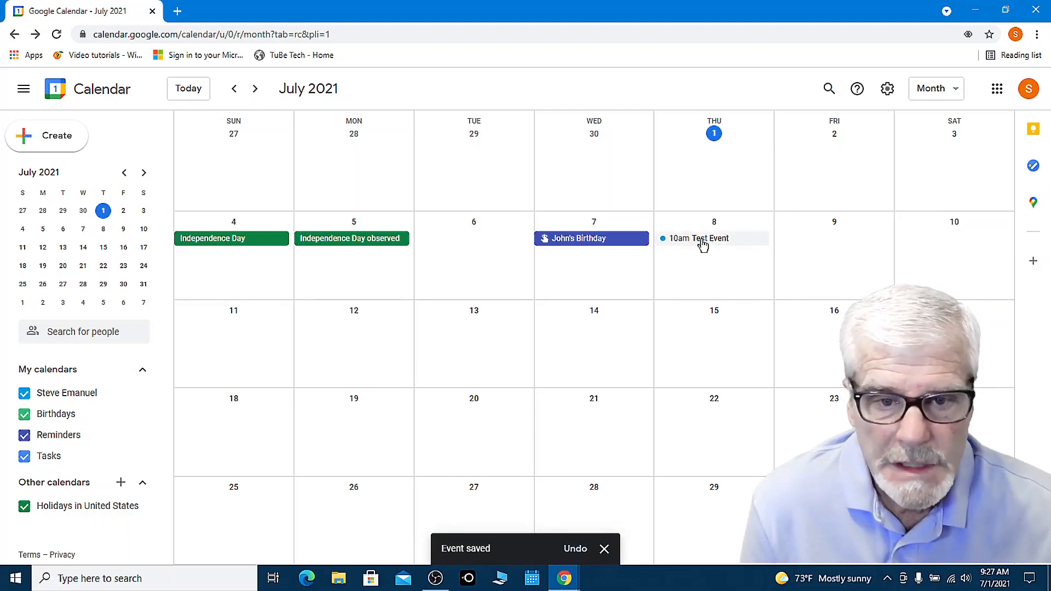
pyautogui.moveTo(703, 245); pyautogui.dragTo(607, 343)
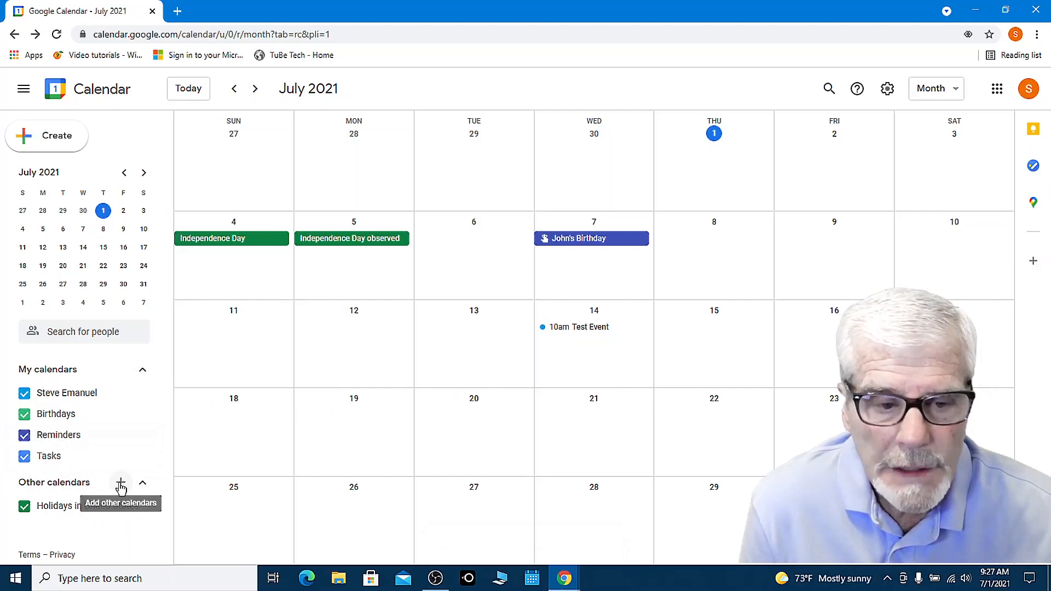
# Step: Examine the calendar import options offered for adding other calendars, and return to the month view
pyautogui.click(121, 485)
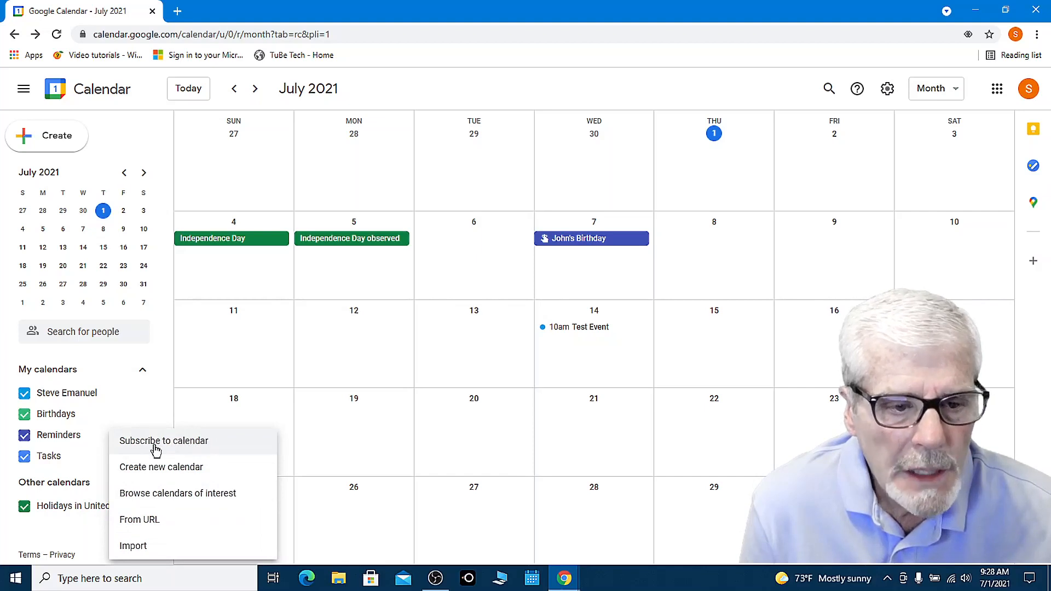
pyautogui.click(134, 546)
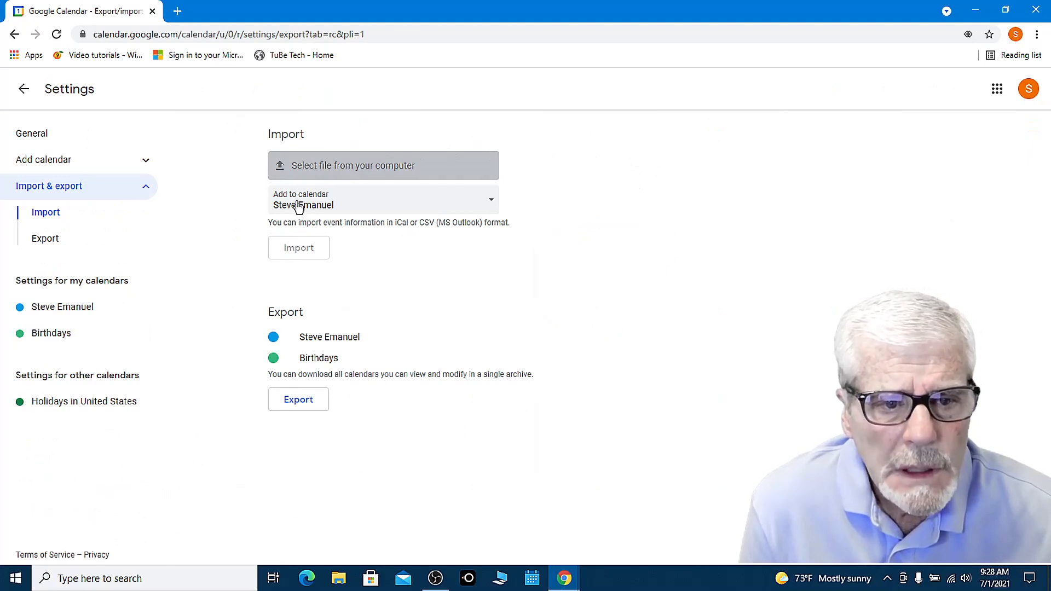
pyautogui.click(300, 257)
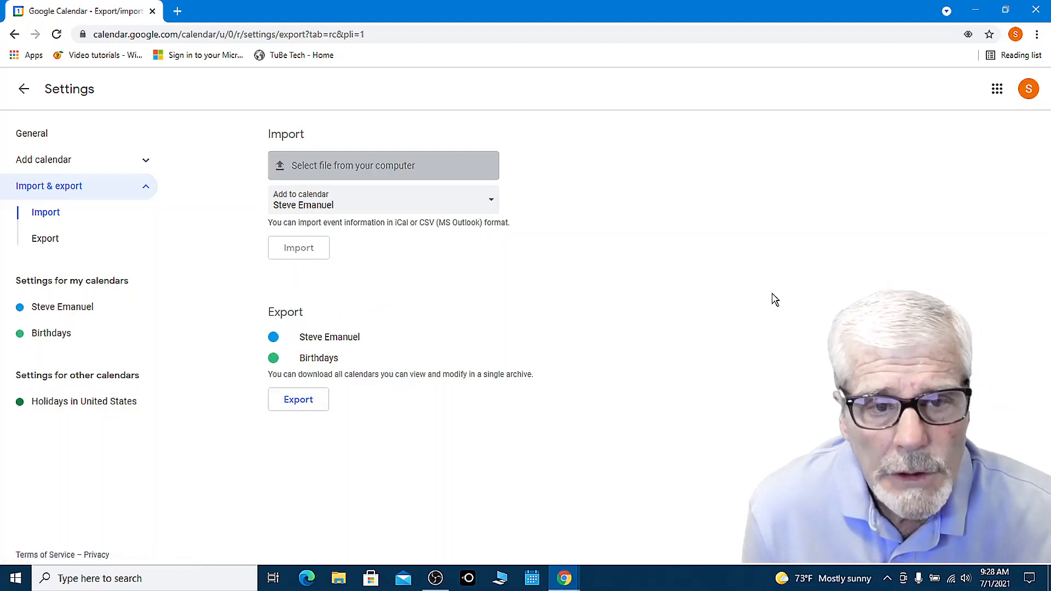
pyautogui.click(25, 95)
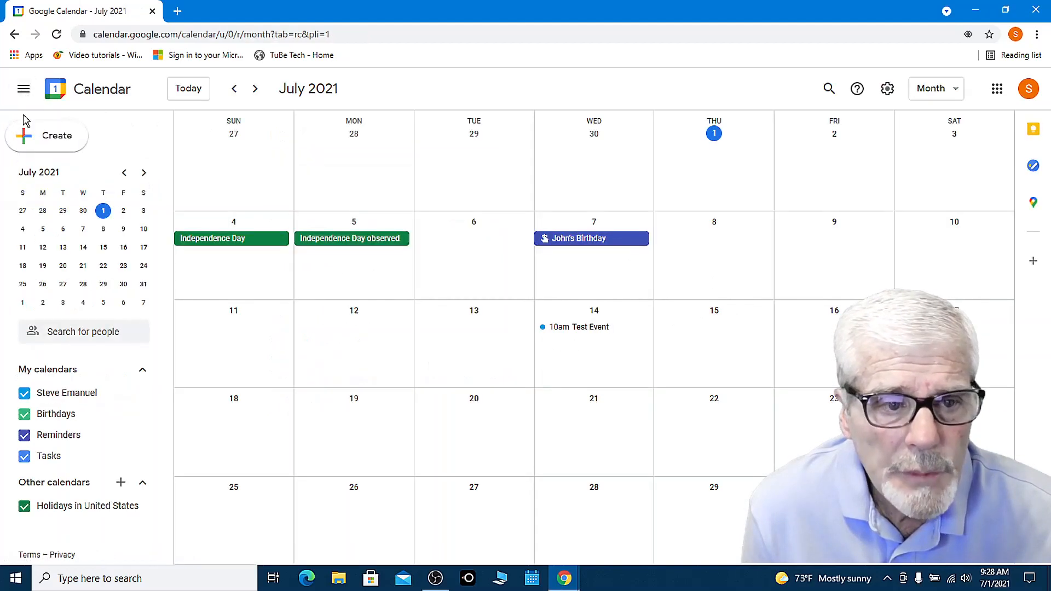